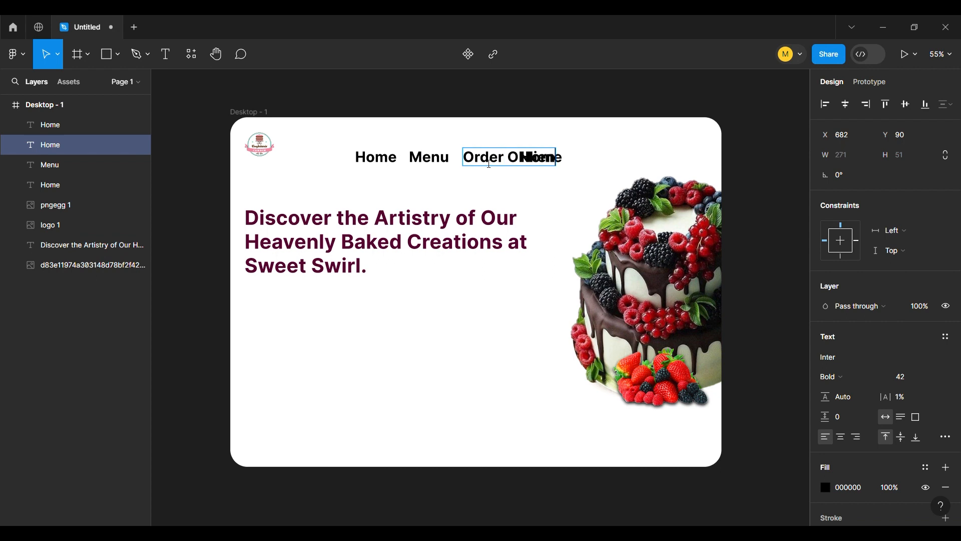
- Place the extra Home label after Order online in the navigation row and retitle it Workshops
drag(571, 165, 622, 168)
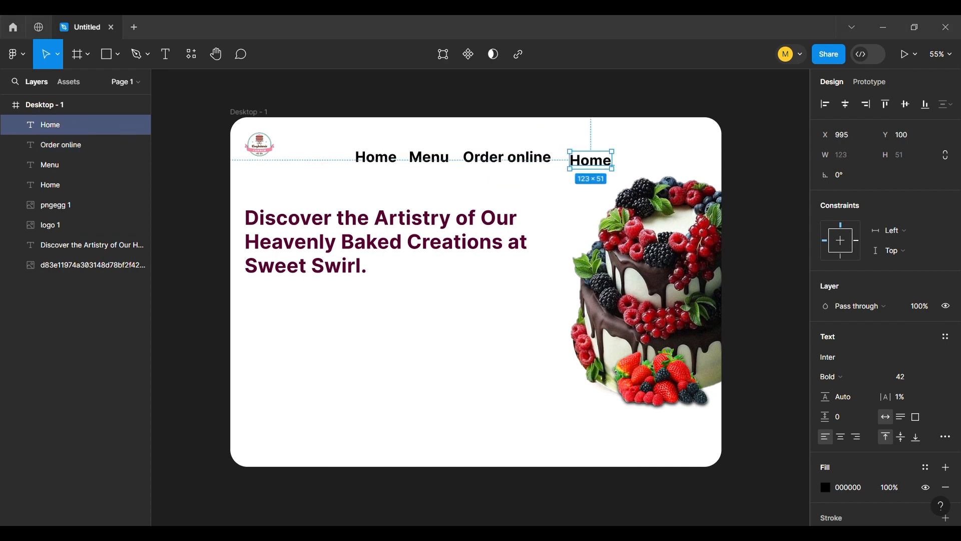
key(Return)
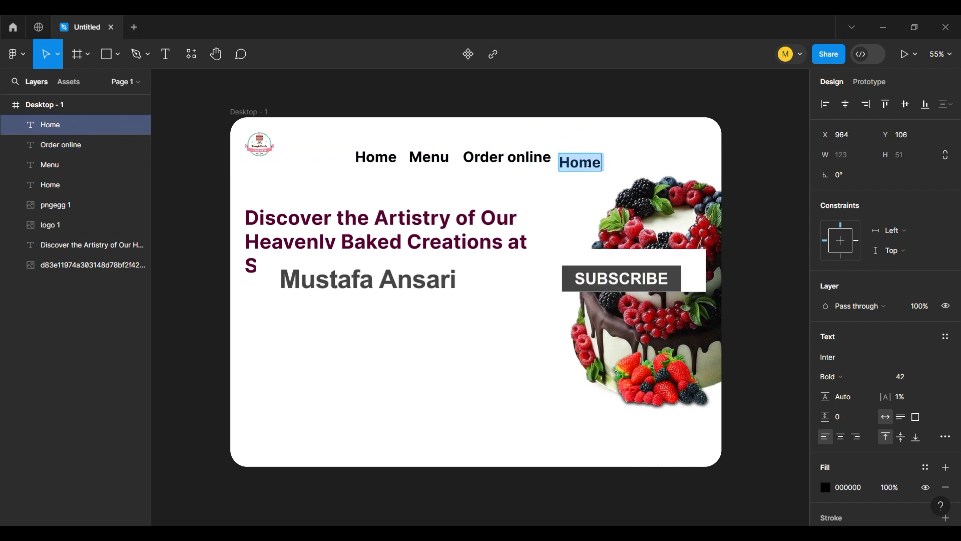
text(Workshops)
- Reduce the font size of the Home, Menu, Order online and Workshops labels to 24
shift+click(504, 164)
shift+click(429, 163)
shift+click(381, 165)
drag(895, 409, 868, 409)
click(780, 180)
- Arrange the logo and the four navigation labels in one row near the frame's upper edge, with the labels at Y 30
click(372, 159)
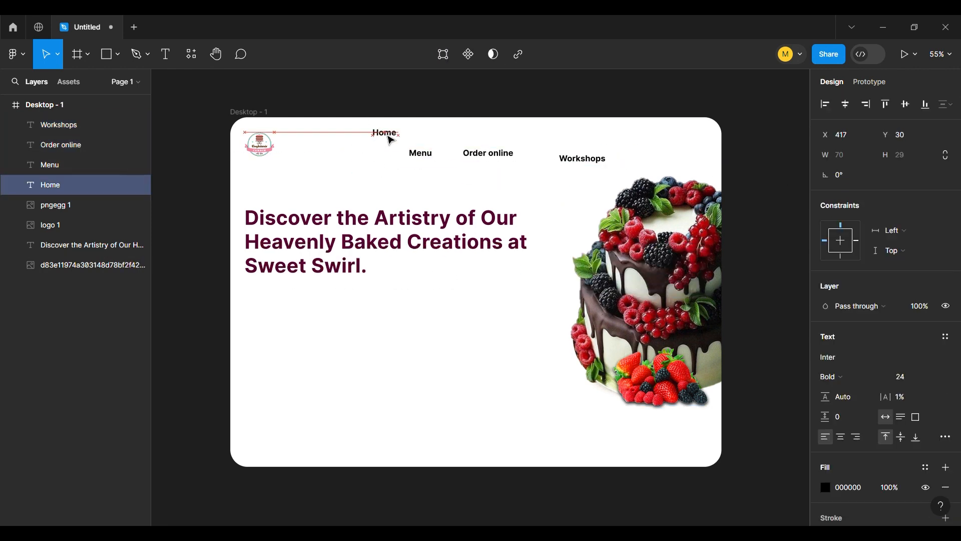
drag(268, 150, 269, 145)
drag(427, 157, 423, 151)
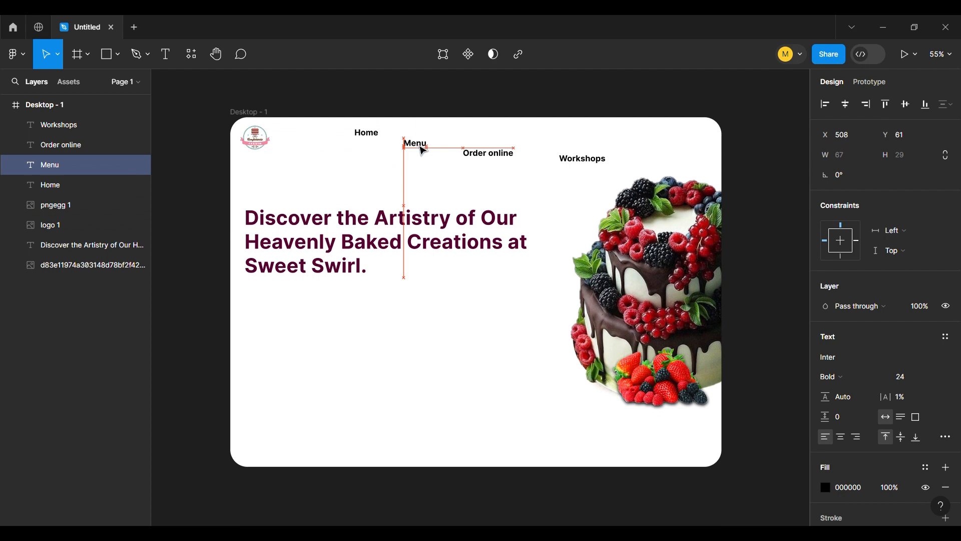
drag(494, 158, 494, 140)
drag(591, 165, 569, 141)
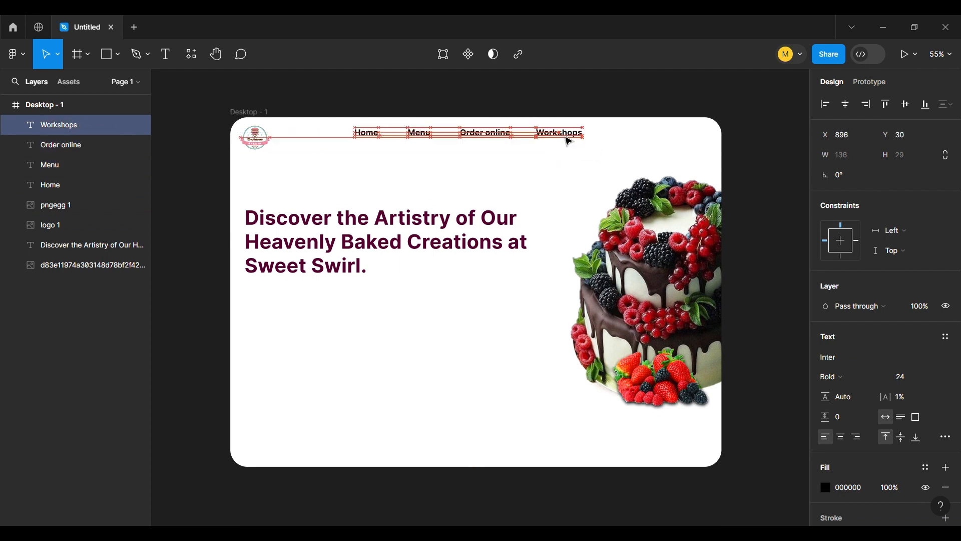
click(602, 107)
- Set the font size of all four navigation labels to 19
click(487, 135)
shift+click(556, 134)
shift+click(413, 135)
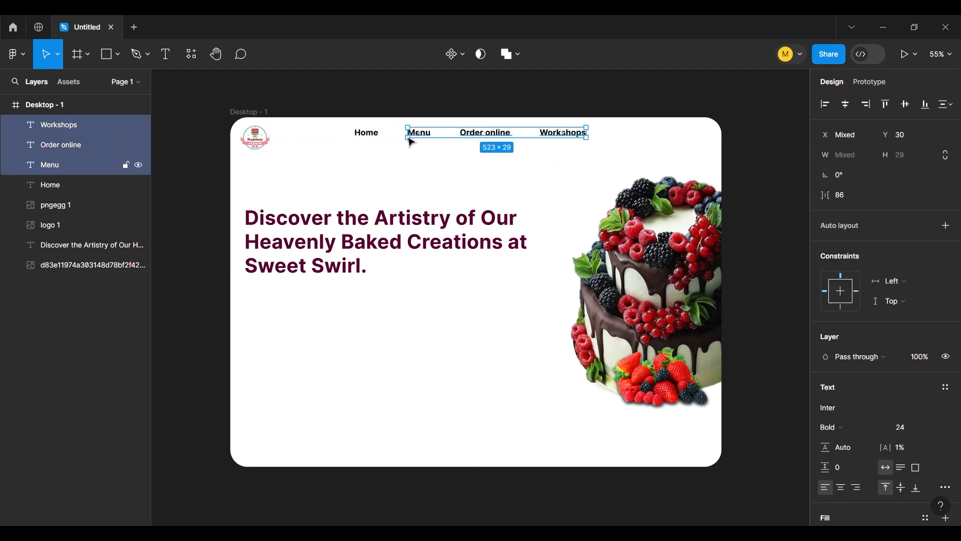
shift+click(370, 133)
click(900, 429)
text(19)
key(Return)
click(753, 300)
- Shift the Workshops label closer to Order online and align it with the navigation row
click(568, 135)
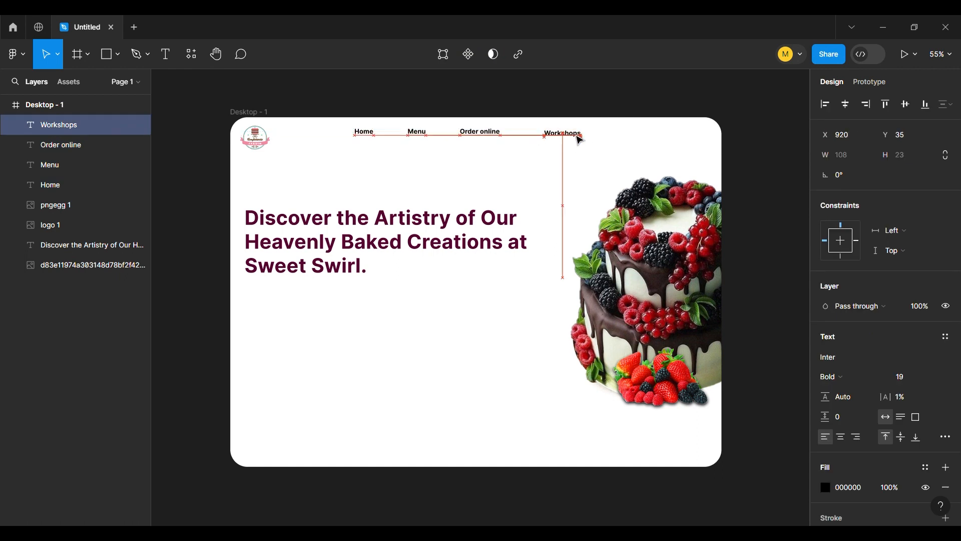
drag(579, 140, 569, 140)
click(593, 116)
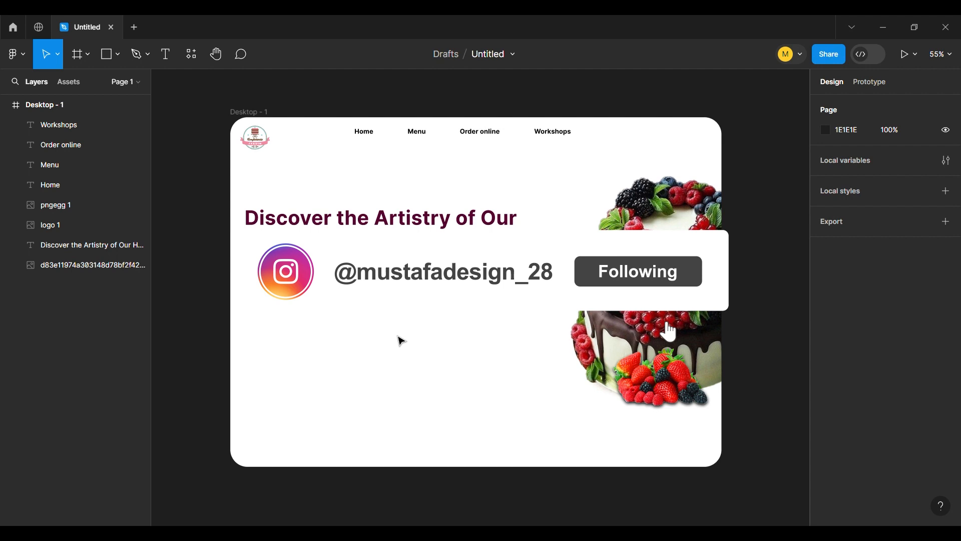
- Duplicate the Workshops label to the far right end of the navigation row and change the copy's text to Contact us
drag(559, 134, 679, 134)
double_click(679, 135)
text(Contact)
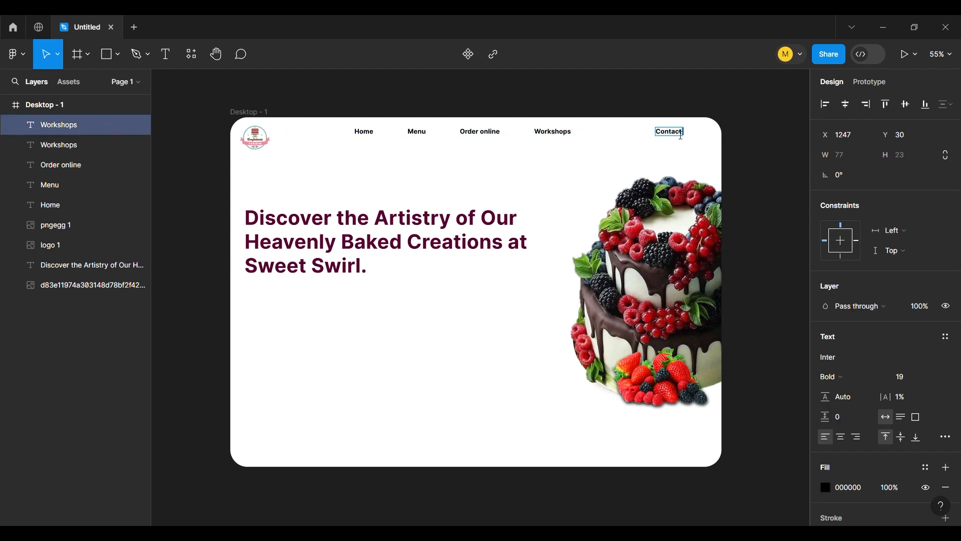
text( us)
click(648, 103)
- Recolour the Home and Workshops labels with the document's dark maroon 56012F
click(367, 133)
shift+click(553, 133)
scroll(830, 500, down, 2)
click(825, 453)
click(706, 458)
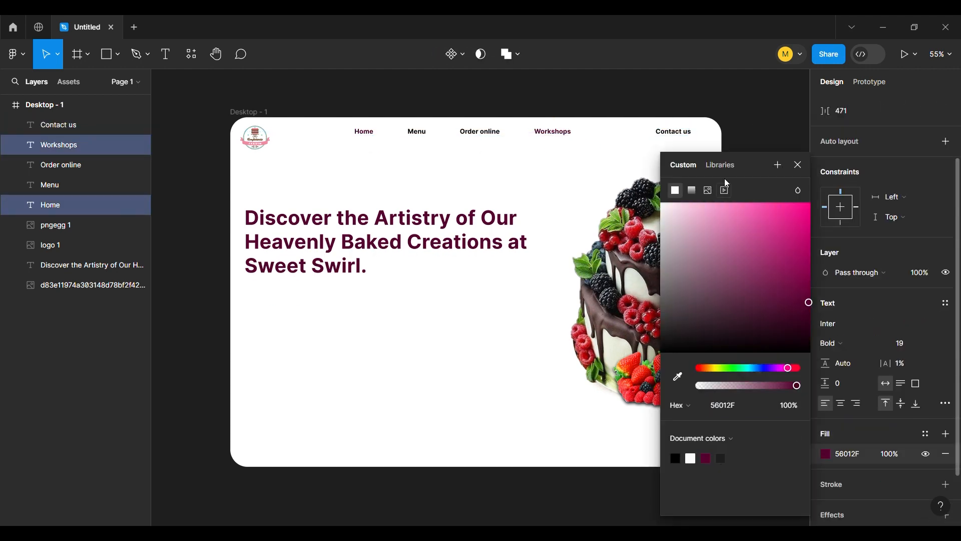
click(762, 129)
- Recolour the Order online and Menu labels in the same dark maroon as the headline
click(475, 133)
shift+click(419, 132)
click(826, 386)
click(693, 457)
click(401, 419)
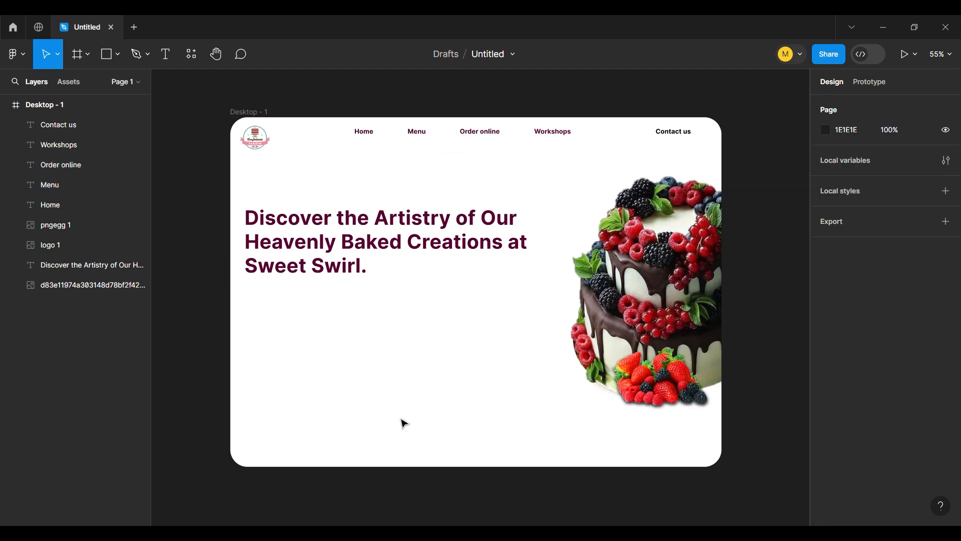
- Draw a rectangle about 220 × 64 below the headline, fill it with pink FF1CB2 and round its corners to 22
drag(333, 311, 409, 332)
click(826, 356)
drag(779, 367, 781, 368)
drag(773, 204, 813, 264)
drag(827, 232, 827, 220)
click(897, 343)
drag(172, 188, 175, 188)
- Place the pink rectangle beneath the Contact us label as its button background and shrink it to 173 × 50
drag(359, 323, 659, 136)
drag(72, 124, 73, 234)
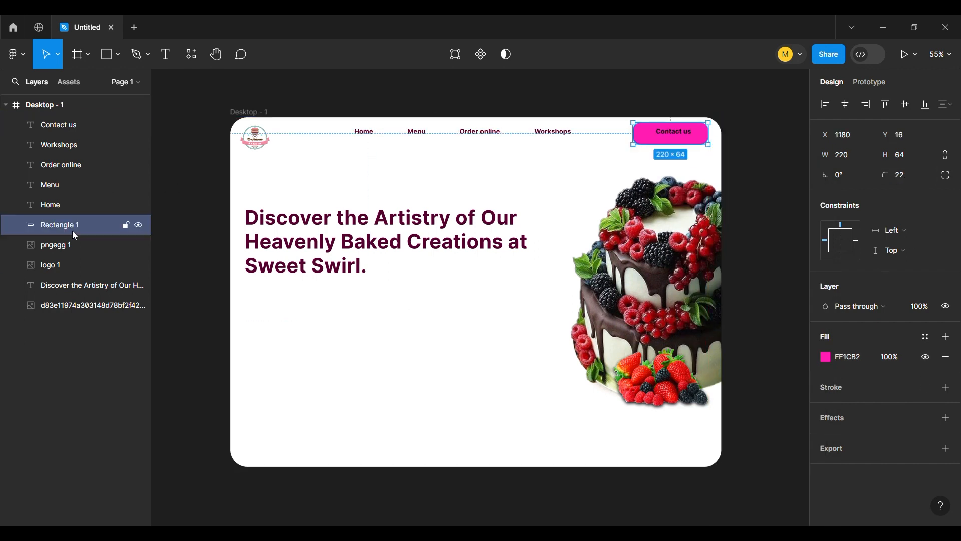
click(661, 139)
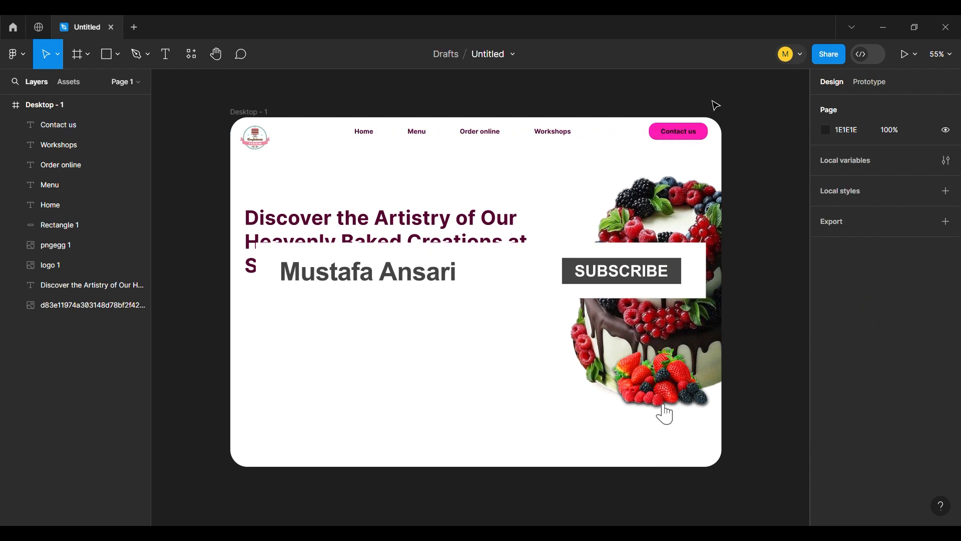
- Make the Contact us label white and fill its button with maroon 56012F
click(826, 487)
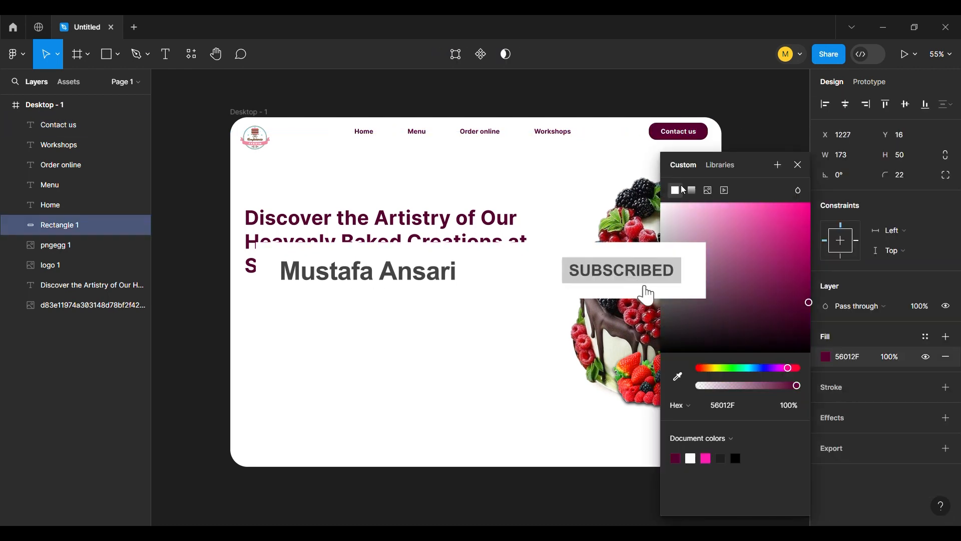
click(761, 120)
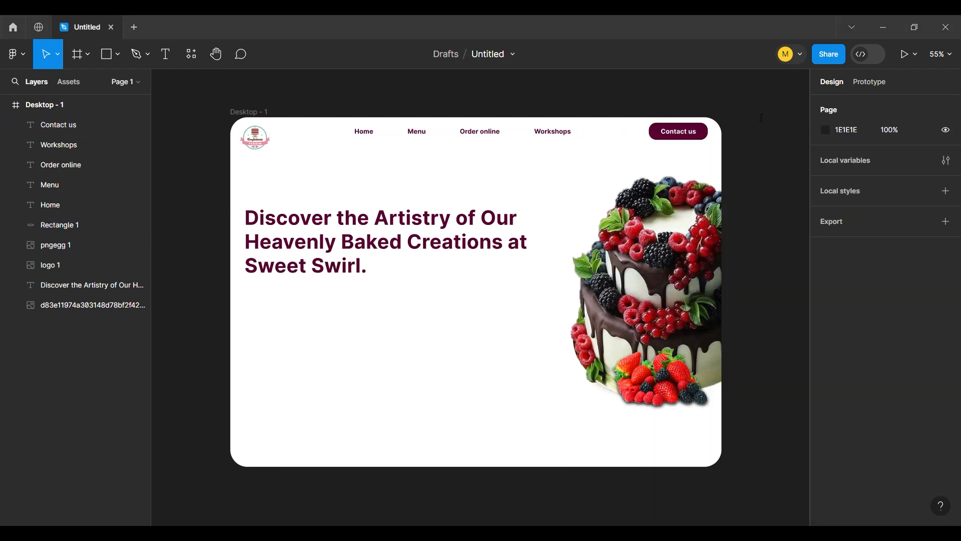
- Draw a second rectangle in the empty area below the headline
click(117, 54)
click(144, 90)
drag(255, 332, 409, 356)
- Recolour the Contact us button from its fill settings to a bright magenta pink
click(660, 150)
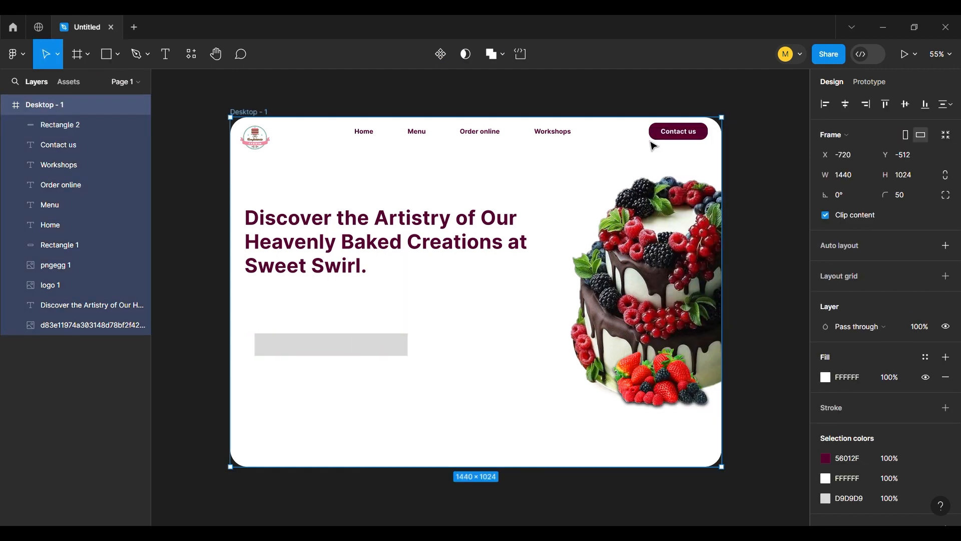
click(652, 136)
click(825, 356)
drag(808, 302, 804, 231)
- Turn the new rectangle into a grouped, rounded pink button labelled "Explore more" and align it with the headline's left edge
click(401, 349)
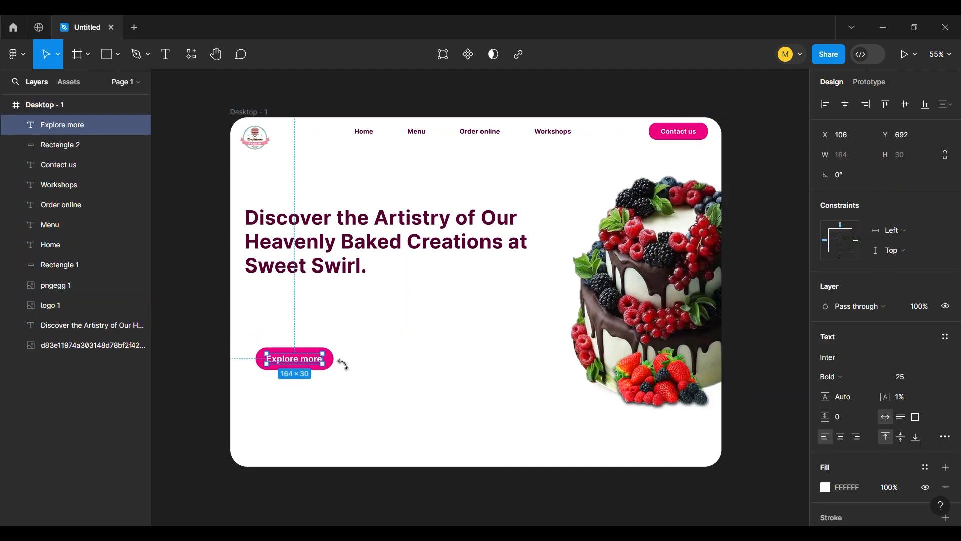
key(ctrl+g)
mouse_move(343, 363)
mouse_down()
mouse_move(331, 369)
mouse_move(331, 356)
mouse_up()
click(232, 331)
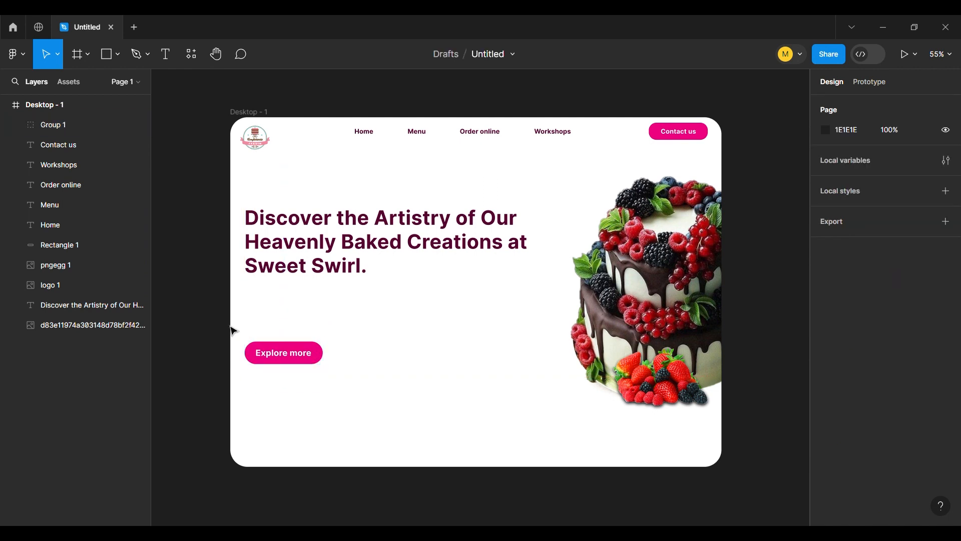
- Send the bakery photo behind all other layers, enlarge it to about 3016 × 1688 and position it to cover the frame
key(bracketleft)
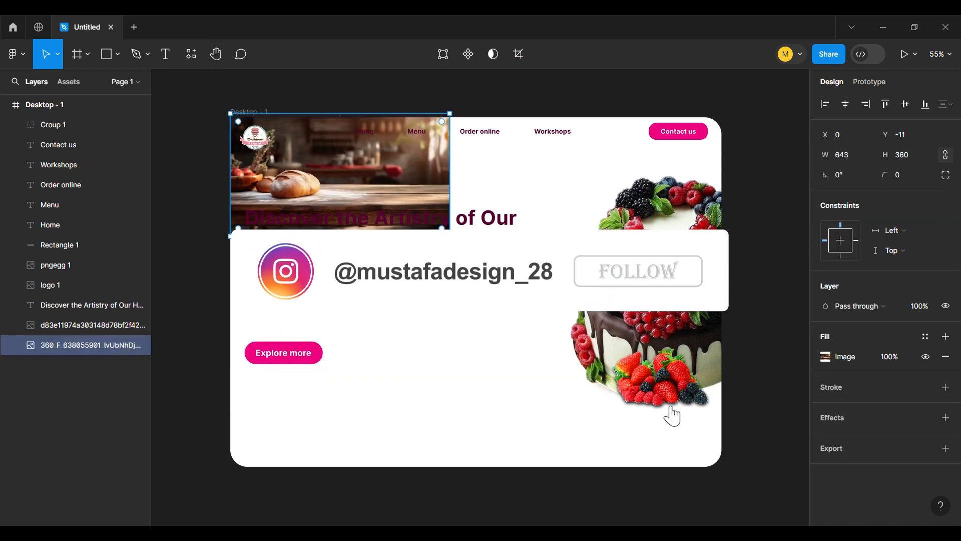
drag(448, 234, 747, 456)
drag(207, 149, 155, 107)
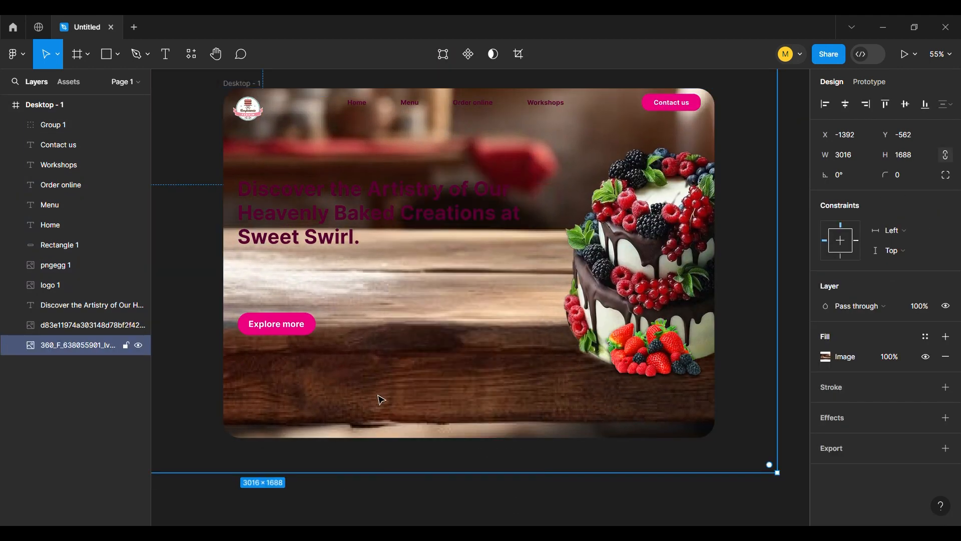
drag(382, 399, 378, 425)
drag(455, 375, 455, 407)
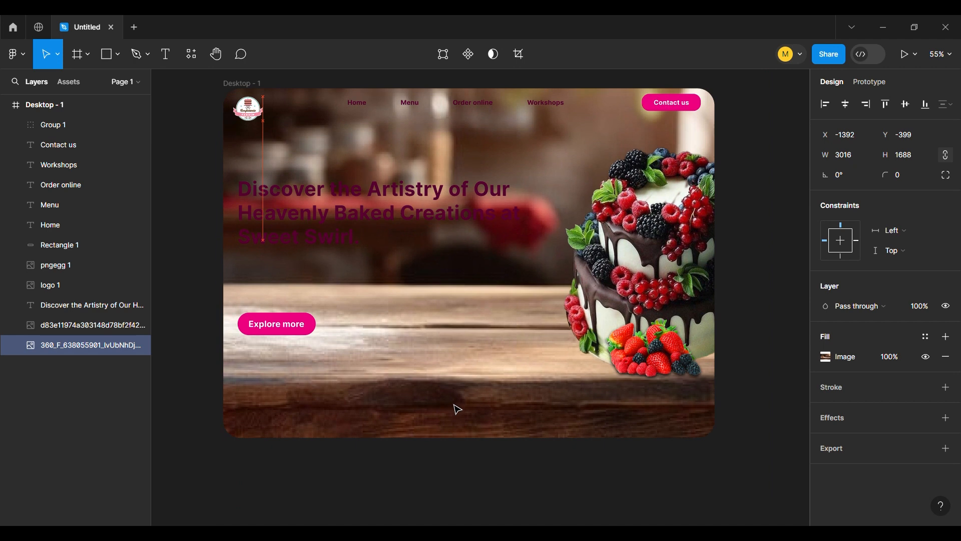
- Lower the tiered cake and its strawberries onto the wooden table, slightly enlarge the cake and nudge the strawberries left
click(632, 298)
drag(653, 350, 653, 367)
double_click(631, 299)
drag(632, 299, 632, 315)
click(755, 160)
click(650, 201)
drag(514, 153, 512, 151)
click(786, 190)
drag(661, 380, 648, 380)
- Add a drop shadow effect to the large tiered cake image
click(635, 306)
click(945, 417)
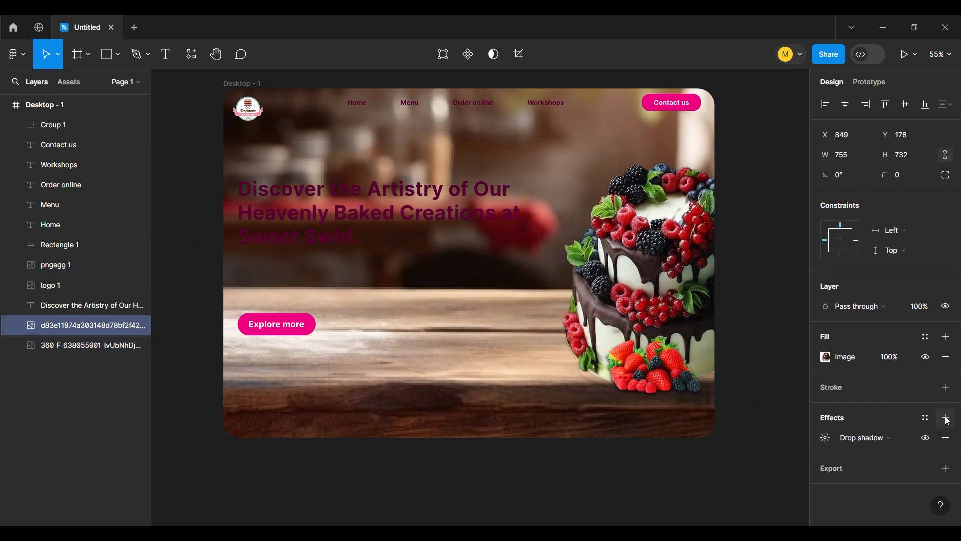
click(779, 393)
- Recolour the Home, Menu, Order online and Workshops labels white
click(357, 102)
shift+click(409, 105)
shift+click(472, 102)
shift+click(545, 102)
scroll(821, 453, down, 1)
click(826, 520)
click(693, 461)
click(742, 136)
- Set the headline text's fill colour to FFFFFF
double_click(397, 213)
click(829, 387)
text(FFFFFF)
key(Return)
key(Escape)
click(750, 146)
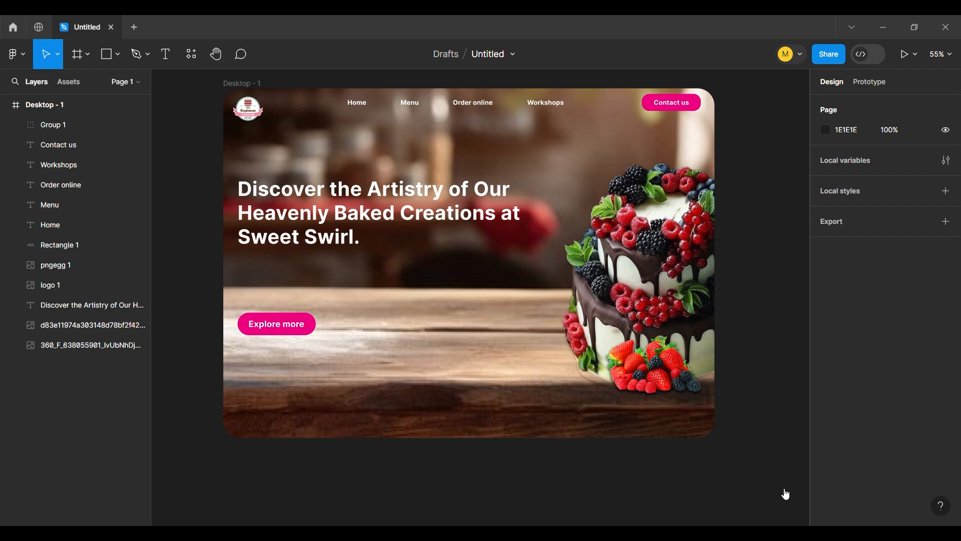
- Duplicate the headline below itself and replace the copy's text with "Elevate Your Senses, Delight Your Palate: [Your Bakery Name], Where Every Bite is a Masterpiece!"
drag(300, 245, 301, 311)
double_click(300, 311)
text("Elevate Your Senses, Delight Your Palate: [Your Bakery Name], Where Every Bite is a Masterpiece!")
- Reduce the tagline's font size to 23, narrow its text box to about 827 and position it just under the headline
key(ctrl+a)
drag(892, 378, 865, 381)
key(Escape)
drag(555, 277, 522, 283)
drag(499, 256, 500, 269)
- Replace the bakery name placeholder in the tagline with Sweet Swirl
double_click(253, 270)
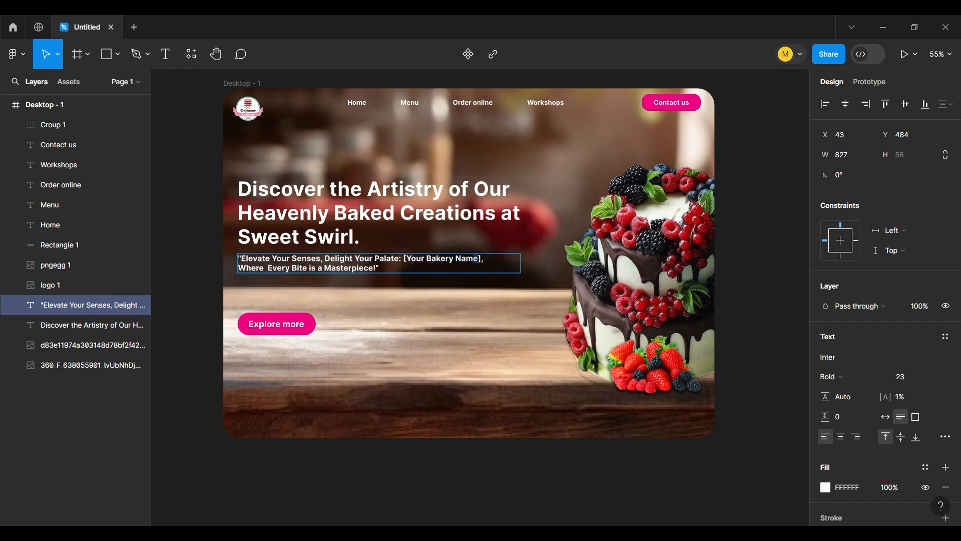
click(359, 236)
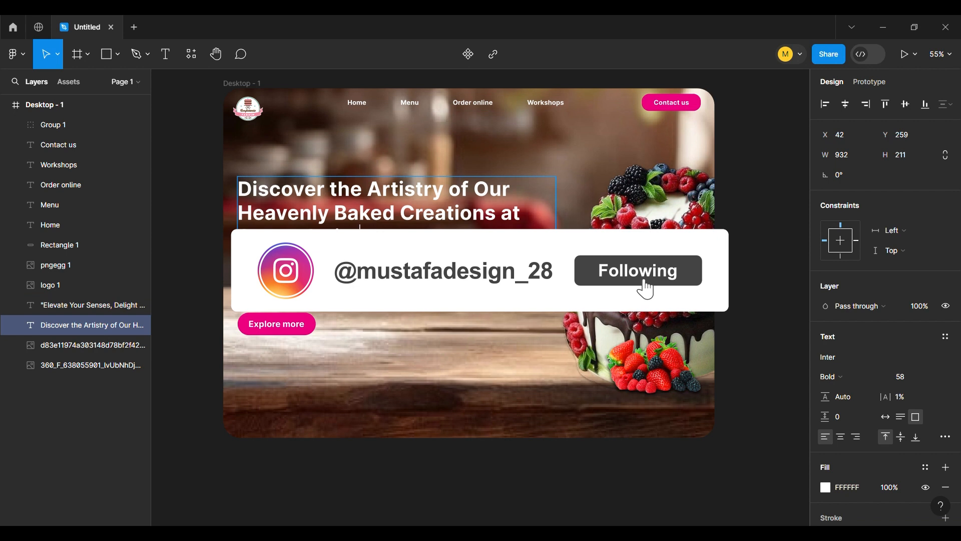
click(579, 487)
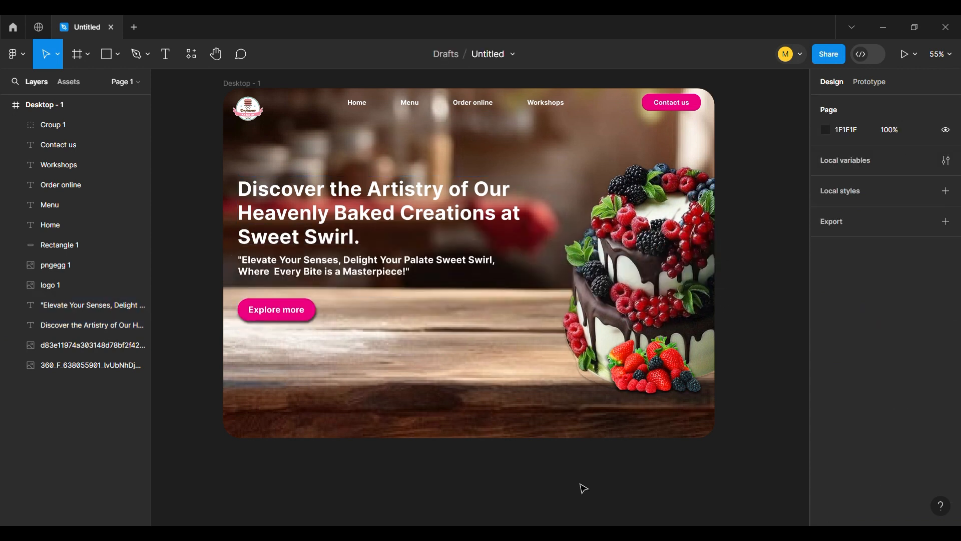
- Draw a rectangle about 1487 × 225 across the bottom of the frame and lower its fill opacity
click(108, 53)
drag(223, 368, 732, 445)
drag(890, 357, 814, 358)
- Give the bottom rectangle a strong background blur effect and set its fill opacity to 18%
click(945, 417)
click(866, 438)
click(866, 472)
click(825, 438)
drag(676, 468, 265, 423)
drag(888, 356, 833, 407)
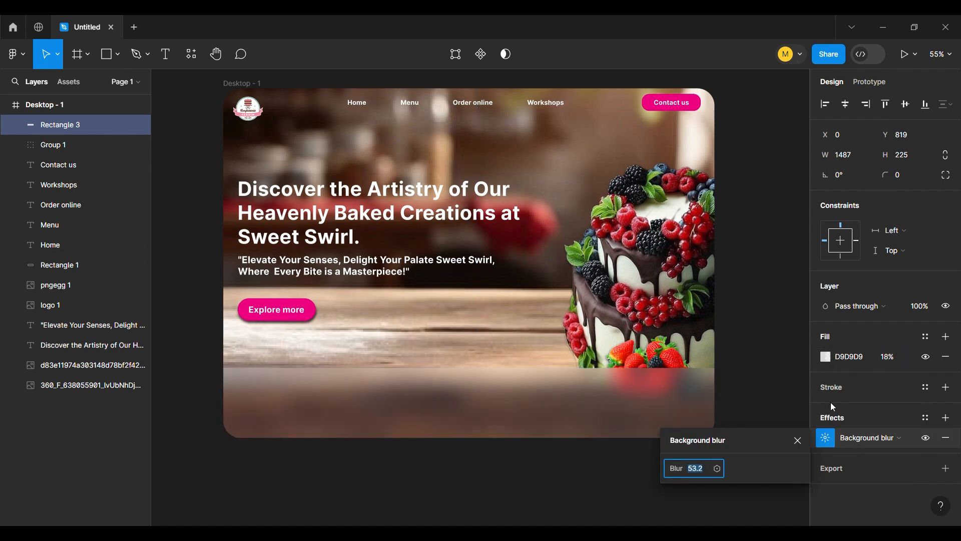
- Set the panel's background blur to 22.7 and resize and position it as a band just above the frame's lower edge
drag(829, 464, 656, 407)
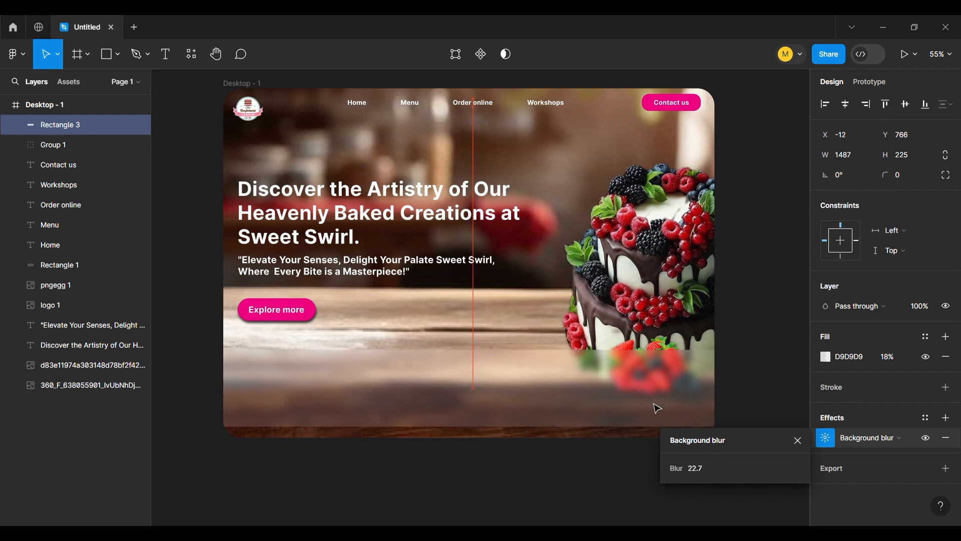
click(767, 315)
click(605, 433)
drag(605, 433, 616, 420)
click(739, 341)
- Add a drop shadow to the blurred panel and increase the shadow's blur and opacity
click(671, 396)
click(945, 417)
click(825, 437)
drag(736, 430, 782, 430)
drag(734, 470, 771, 470)
click(663, 496)
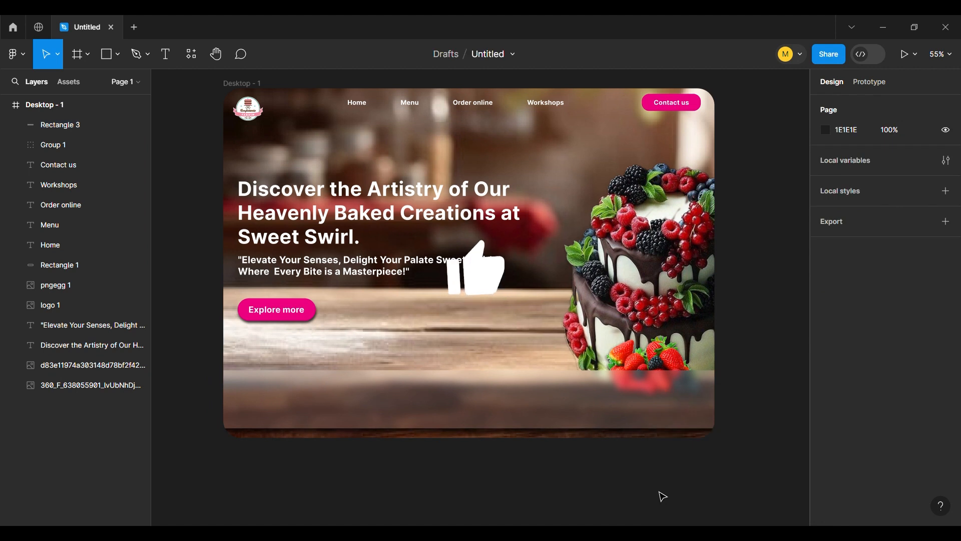
- Place the pink cake image at the left end of the blurred panel and scale it to about 202 × 243
drag(519, 497, 408, 406)
drag(356, 423, 295, 323)
drag(346, 304, 304, 355)
mouse_move(274, 390)
mouse_down()
mouse_move(263, 380)
mouse_move(262, 392)
mouse_up()
drag(293, 355, 312, 353)
- Add a drop shadow effect to the small pink cake image
click(945, 418)
click(826, 438)
click(737, 472)
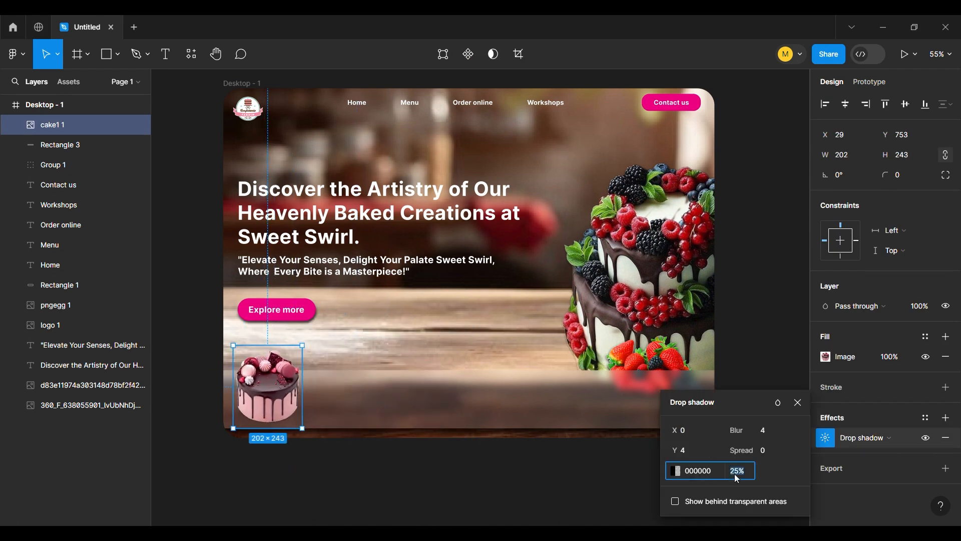
click(798, 402)
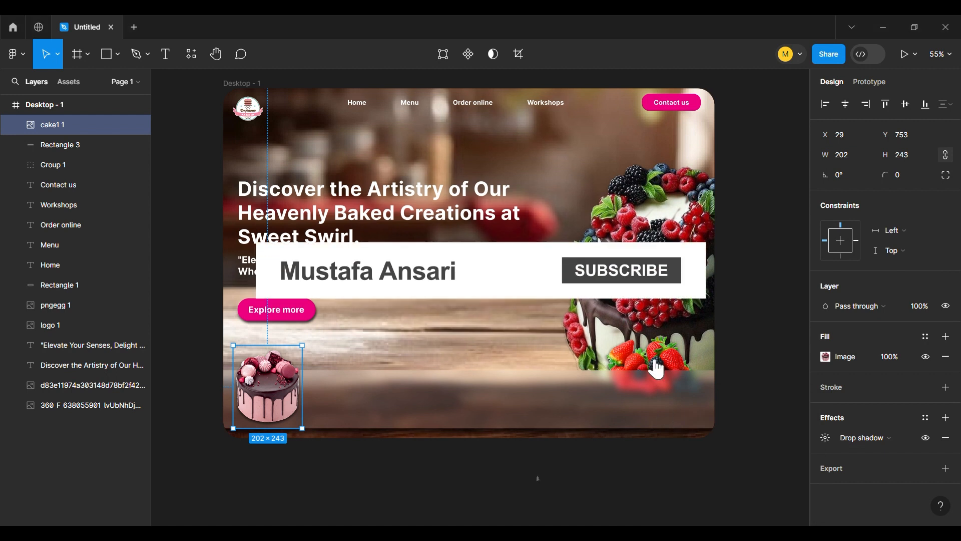
- Place the blue tiered cake image at the middle of the panel, scaled to about 176 × 247, and align the pink cake with it
drag(536, 476, 506, 421)
drag(562, 331, 541, 393)
drag(493, 416, 517, 364)
drag(517, 309, 489, 355)
drag(469, 392, 449, 382)
click(389, 450)
drag(296, 402, 297, 404)
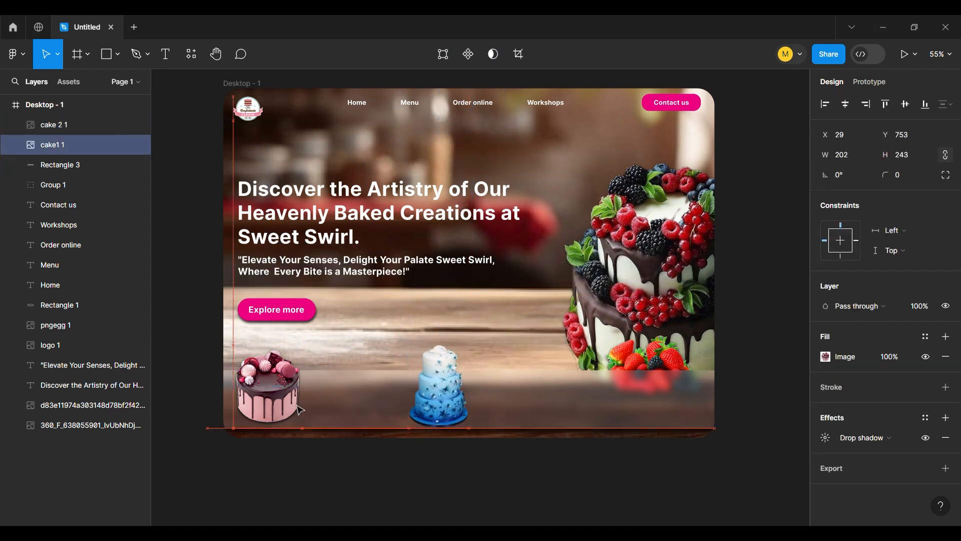
click(401, 445)
- Place the cupcake image toward the panel's right end and space the three cake images evenly
drag(631, 416, 614, 395)
key(Tab)
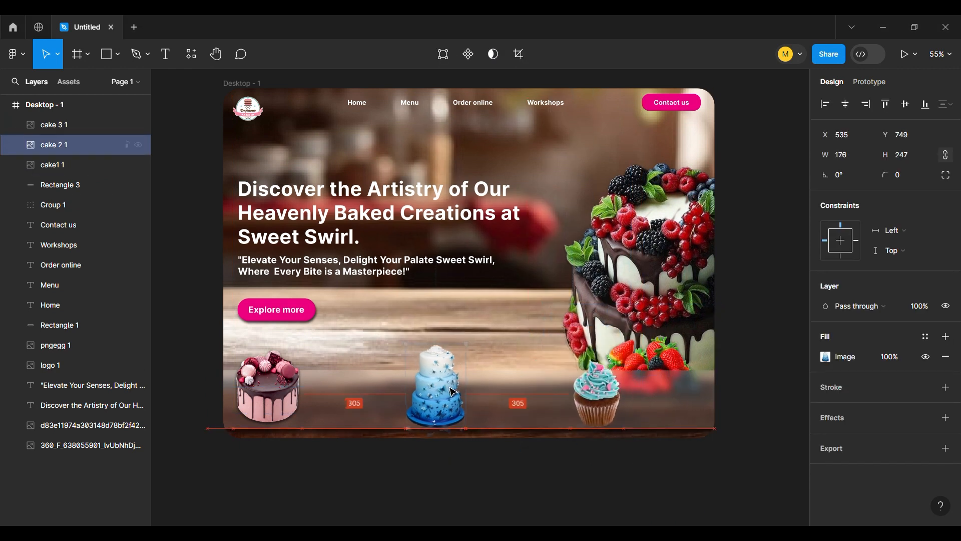
click(608, 395)
click(768, 356)
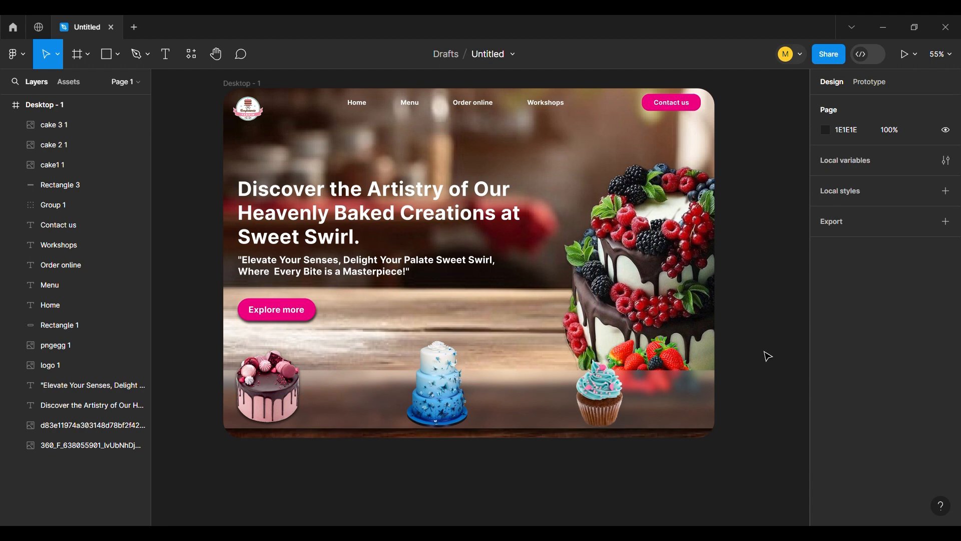
- Duplicate the headline above the cake images in the layer order, set it to size 33, and change its text to "Strawberry Bliss Delight"
drag(467, 233, 486, 366)
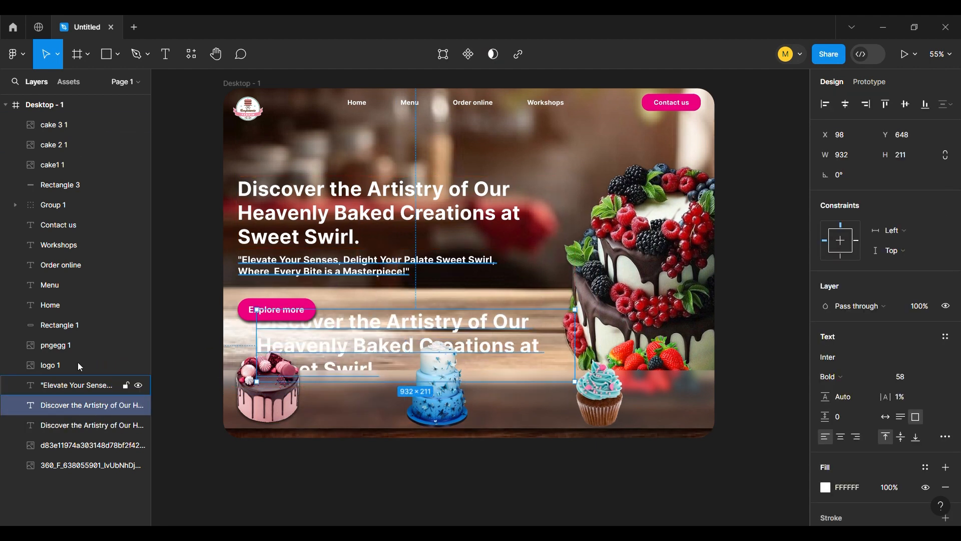
drag(47, 404, 60, 115)
drag(888, 377, 876, 377)
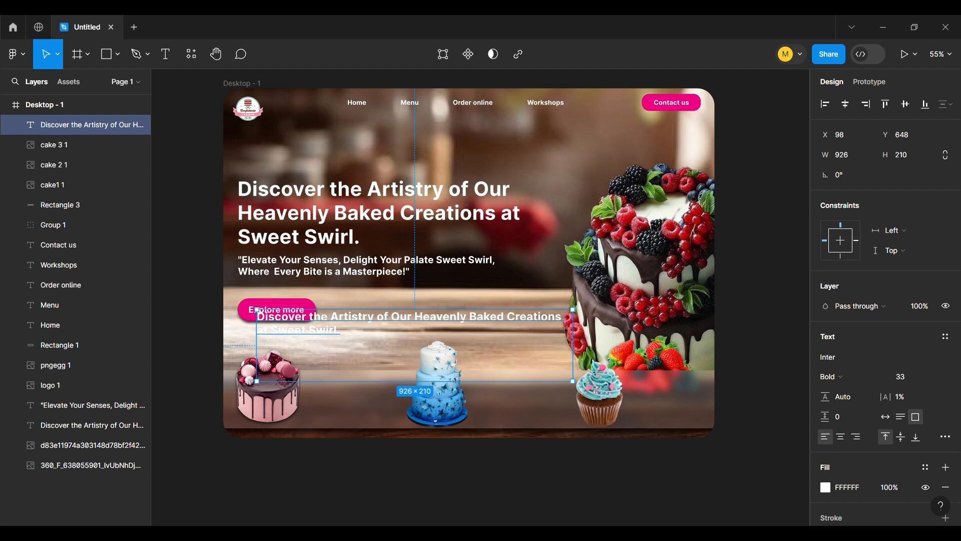
text(Strawberry Bliss Delight)
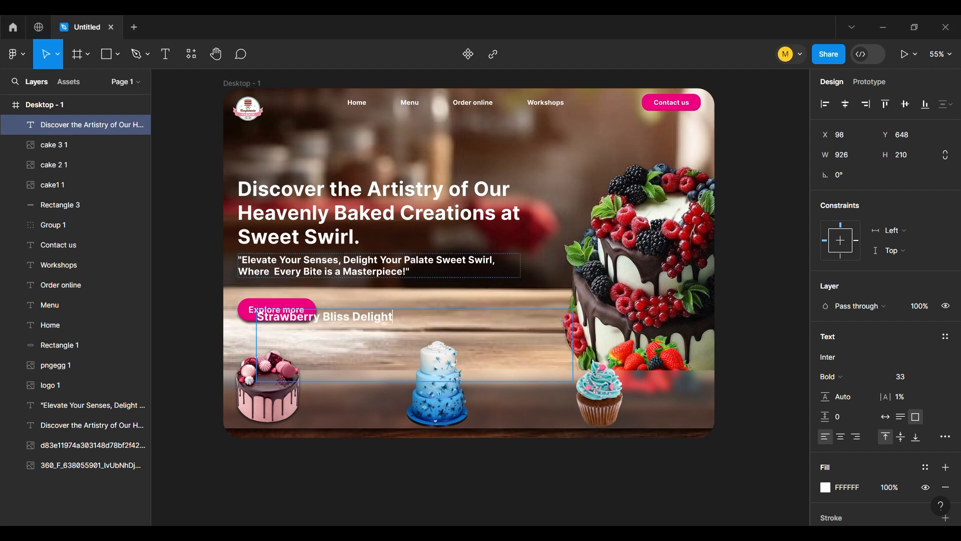
- Place the Strawberry Bliss Delight label beside the pink cake in a 304-wide box, styled Extra Bold at size 31
drag(388, 324, 434, 387)
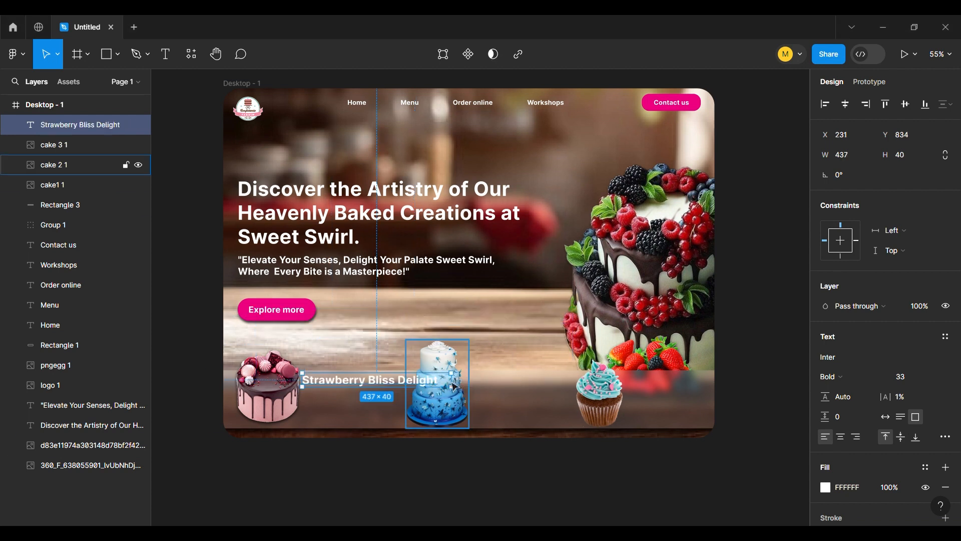
click(831, 376)
click(862, 322)
click(761, 345)
drag(394, 383, 399, 386)
click(599, 393)
click(357, 381)
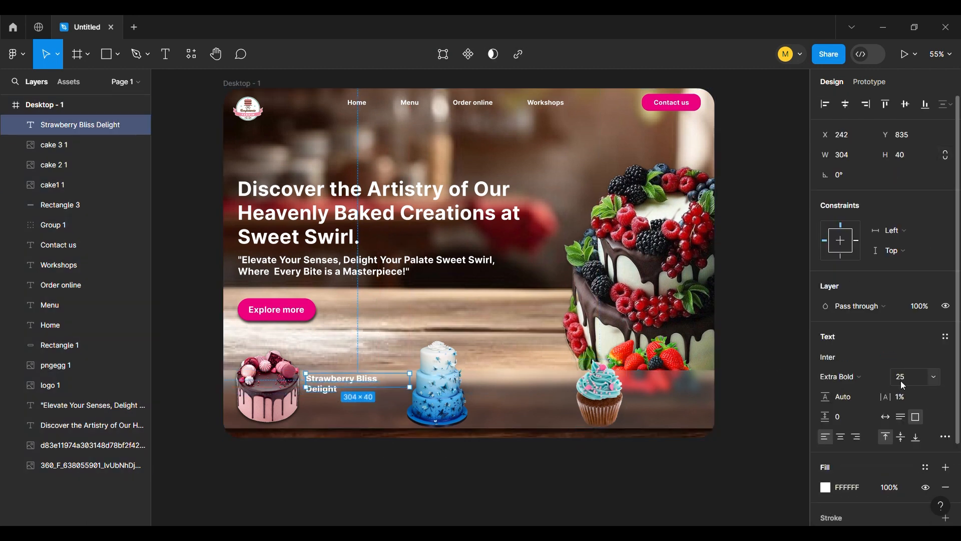
click(761, 364)
- Try a scaled-down copy of the Explore more button under the Strawberry Bliss Delight label, relabelled "Check now"
click(300, 312)
alt+drag(288, 311, 351, 411)
drag(76, 225, 73, 121)
right_click(380, 400)
alt+shift+drag(379, 399, 359, 405)
double_click(338, 422)
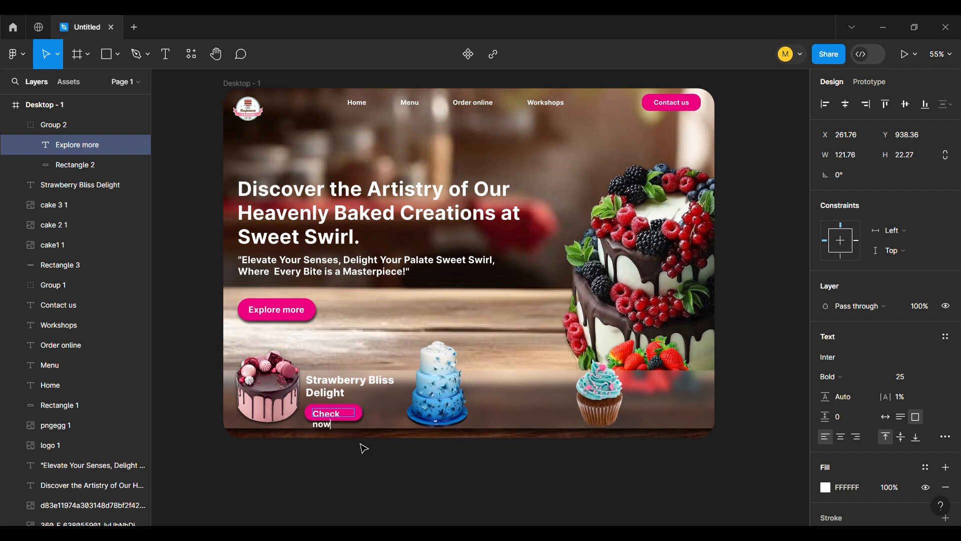
- Adjust the Check now text and its pink rectangle to fit each other, and delete this button copy
drag(371, 412, 372, 412)
scroll(371, 412, up, 3)
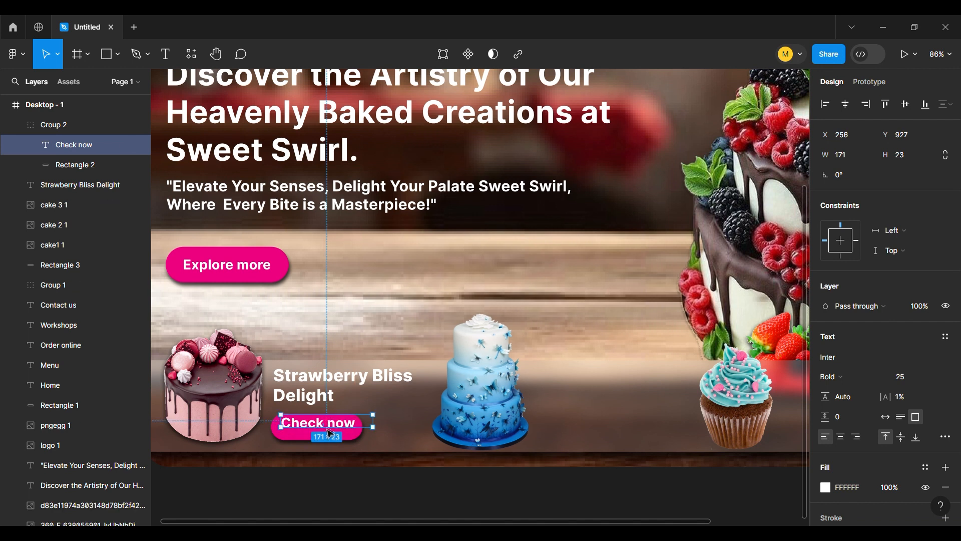
click(357, 439)
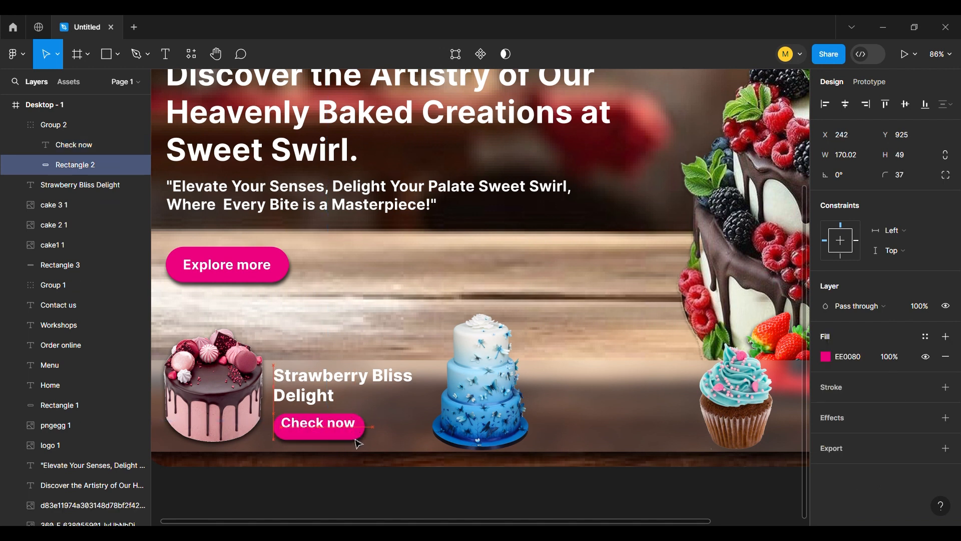
click(364, 432)
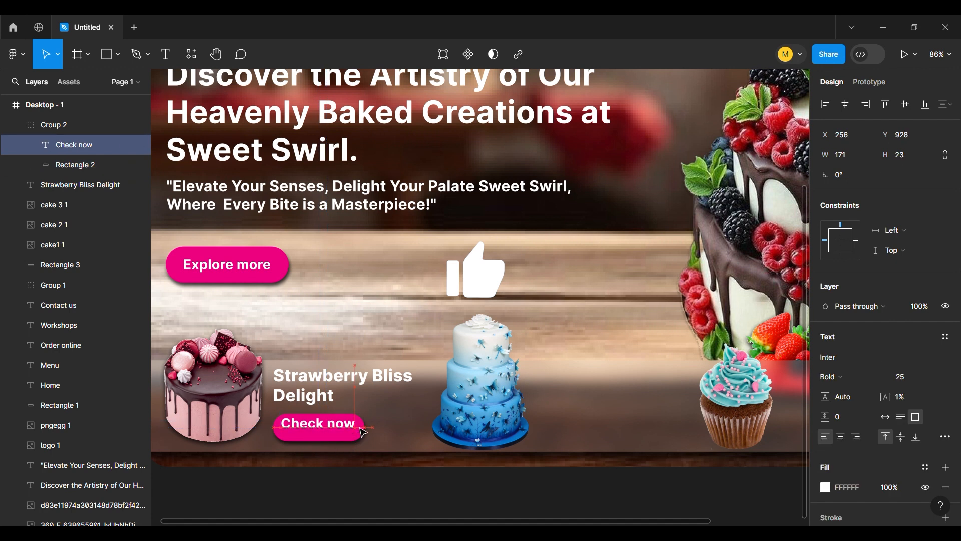
scroll(363, 427, down, 3)
click(351, 458)
scroll(343, 492, up, 3)
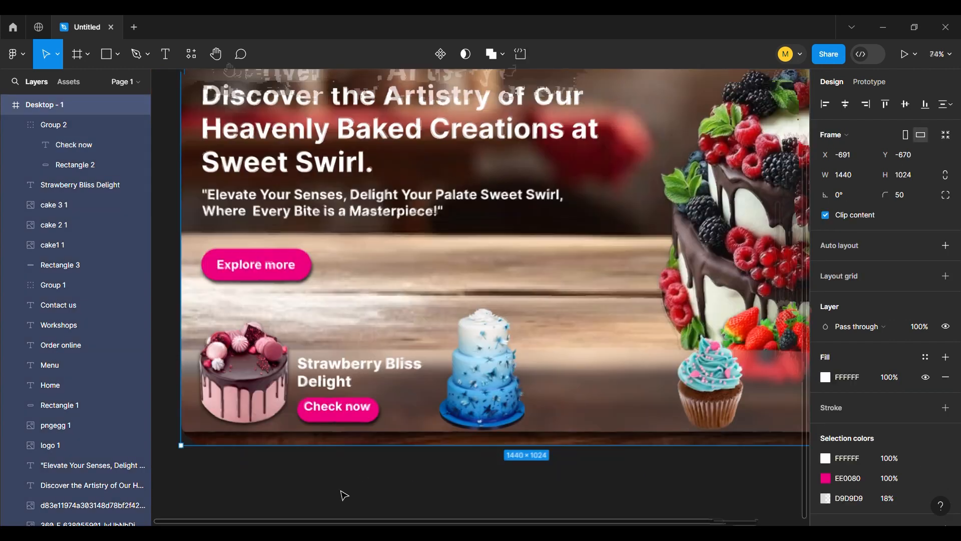
click(361, 398)
key(Delete)
- Duplicate the Contact us text and its pink rectangle under the Strawberry Bliss Delight label, in front of the other layers
scroll(365, 416, down, 4)
click(650, 168)
shift+click(664, 171)
drag(665, 171, 370, 446)
right_click(75, 243)
drag(62, 243, 52, 116)
- Change the text of the copied Contact us button under the strawberry label to "check now"
click(337, 486)
scroll(337, 486, up, 4)
double_click(375, 401)
text(check)
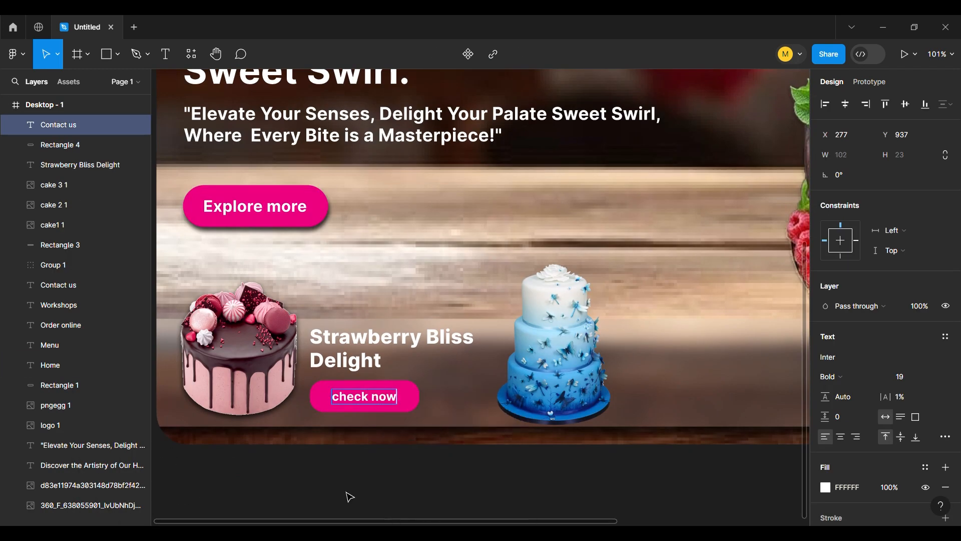
text( now)
click(350, 497)
- Add a copied label reading "Blueberry Bliss Delight" beside the blue cake, group the check now button, and place a copy under that label
scroll(351, 497, down, 3)
drag(376, 392, 591, 396)
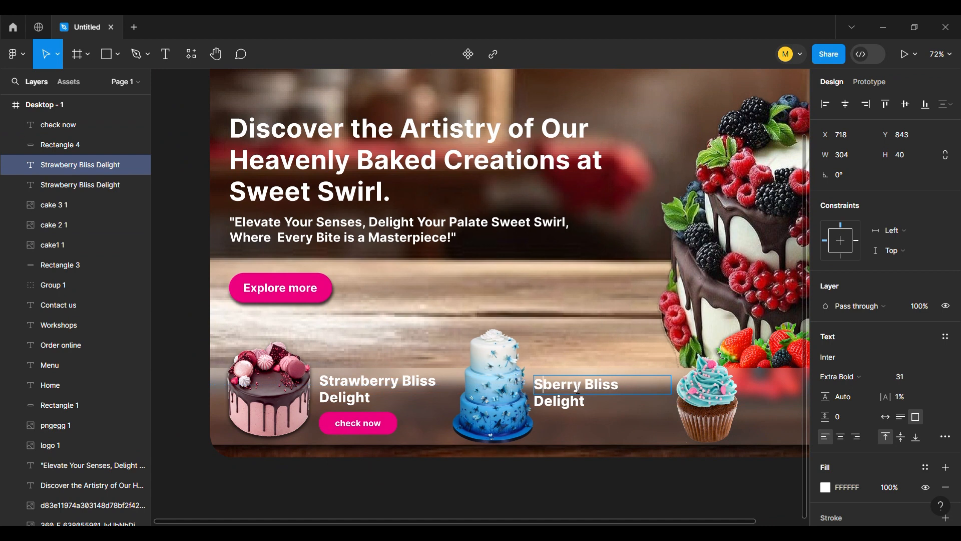
drag(390, 428, 626, 427)
key(ctrl+z)
shift+click(353, 426)
key(ctrl+g)
drag(390, 428, 613, 430)
right_click(611, 471)
- Add a copied label reading "Cupcakes" beside the cupcake and place a copy of the check now button beneath it
scroll(611, 471, right, 2)
drag(448, 398, 739, 387)
click(281, 398)
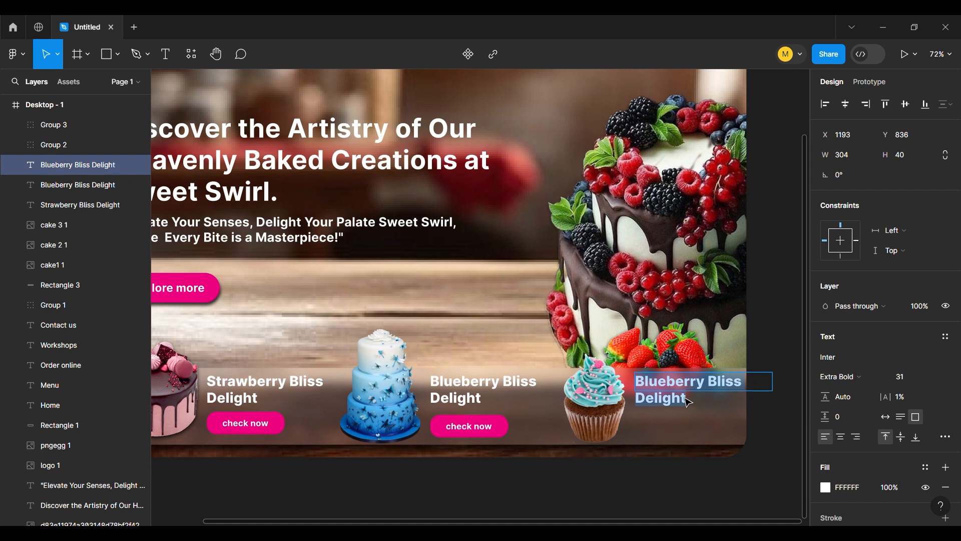
key(Escape)
drag(492, 433, 684, 431)
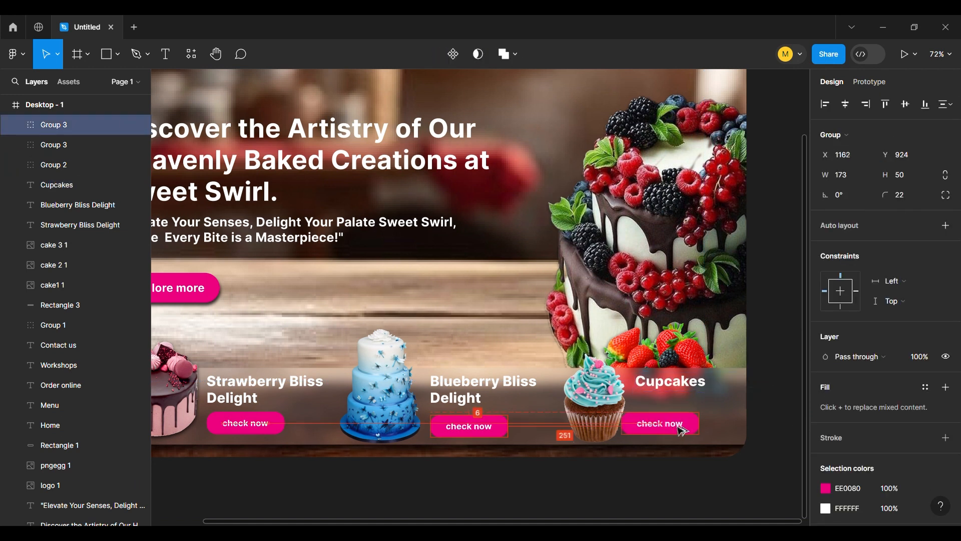
click(771, 380)
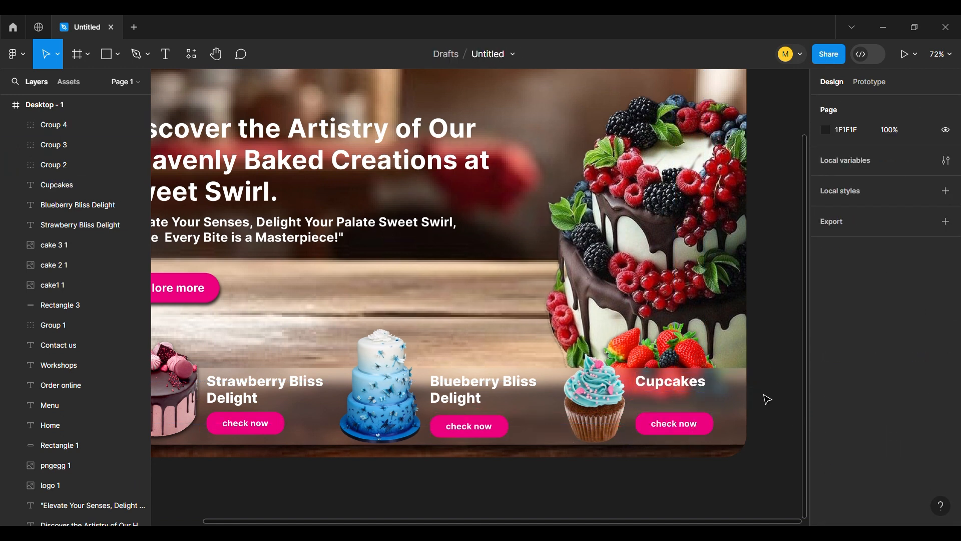
- Put quotation marks around Sweet Swirl in the headline and insert a colon after Palate in the tagline
scroll(768, 399, down, 3)
double_click(385, 237)
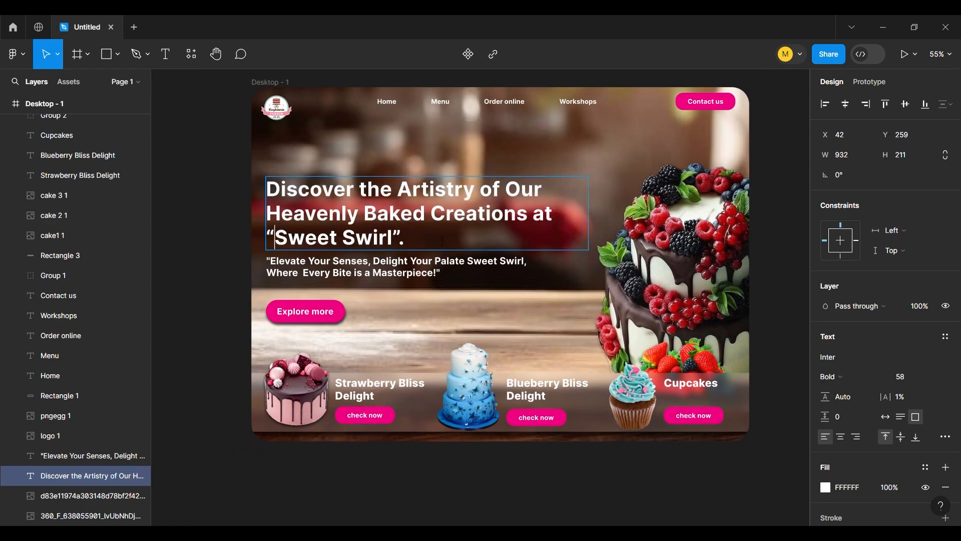
click(471, 265)
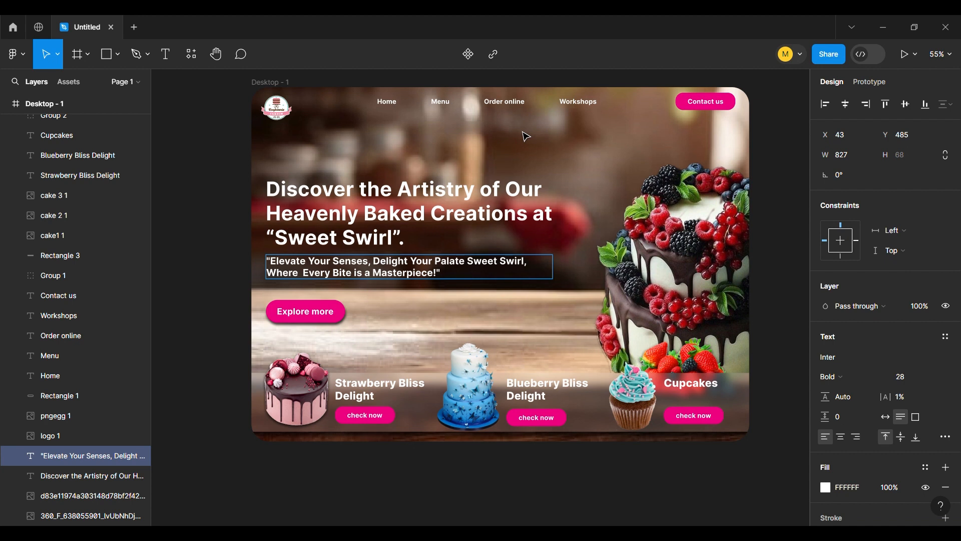
- Colour the words Sweet Swirl in the headline with the pink used on the buttons
double_click(391, 237)
drag(392, 238, 275, 237)
click(825, 487)
click(692, 460)
click(524, 478)
- Move the headline and the tagline up slightly, leaving a wider gap between them
drag(440, 236, 442, 224)
click(224, 247)
click(471, 278)
click(781, 191)
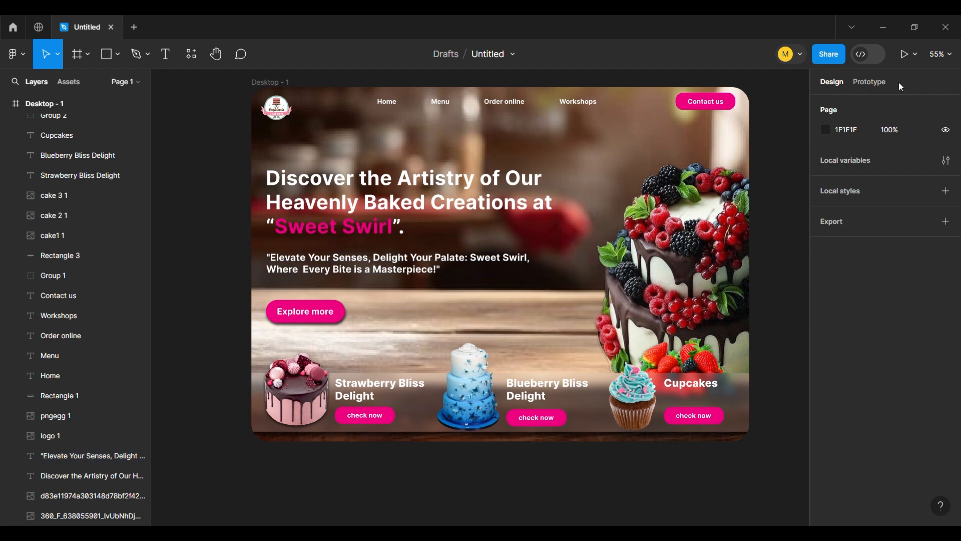